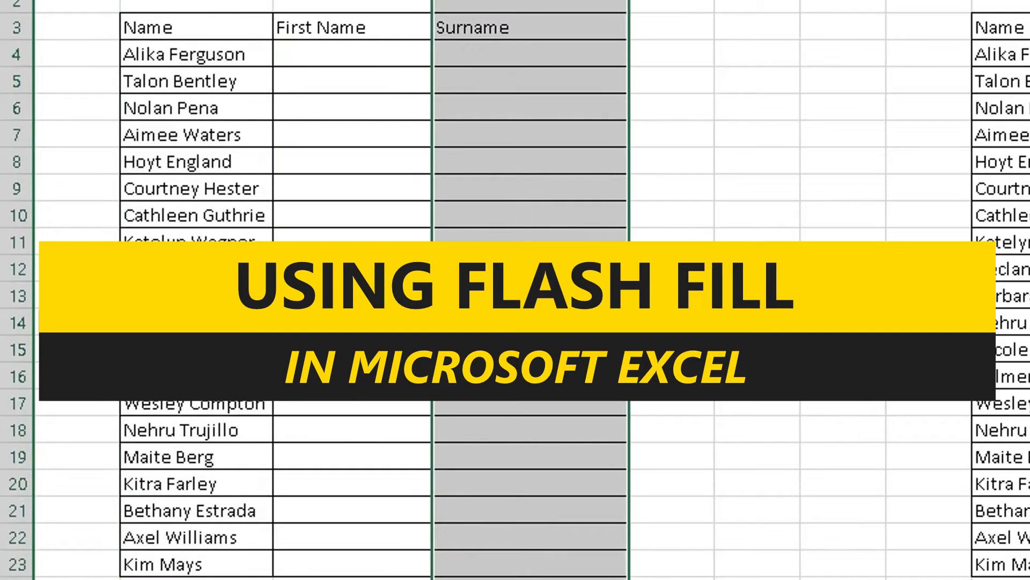
Highlight the full-name list and the empty First Name, Surname and Initials cells to be filled
{"action": "left_click", "coordinate": [356, 124]}
{"action": "left_click_drag", "start_coordinate": [191, 52], "coordinate": [185, 536]}
{"action": "left_click_drag", "start_coordinate": [314, 49], "coordinate": [315, 556]}
{"action": "left_click", "coordinate": [499, 33]}
{"action": "left_click_drag", "start_coordinate": [501, 51], "coordinate": [471, 525]}
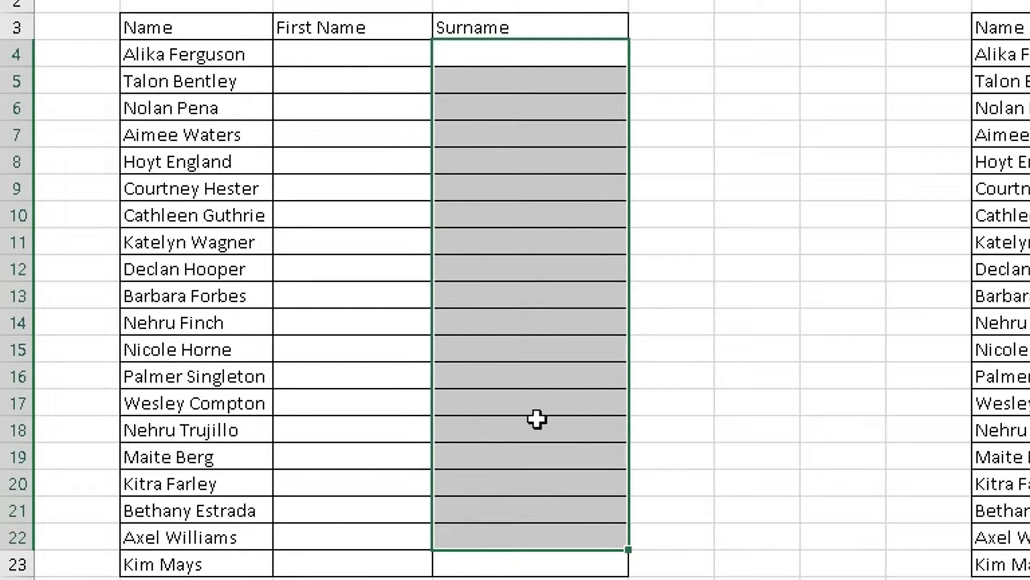
{"action": "left_click", "coordinate": [403, 568]}
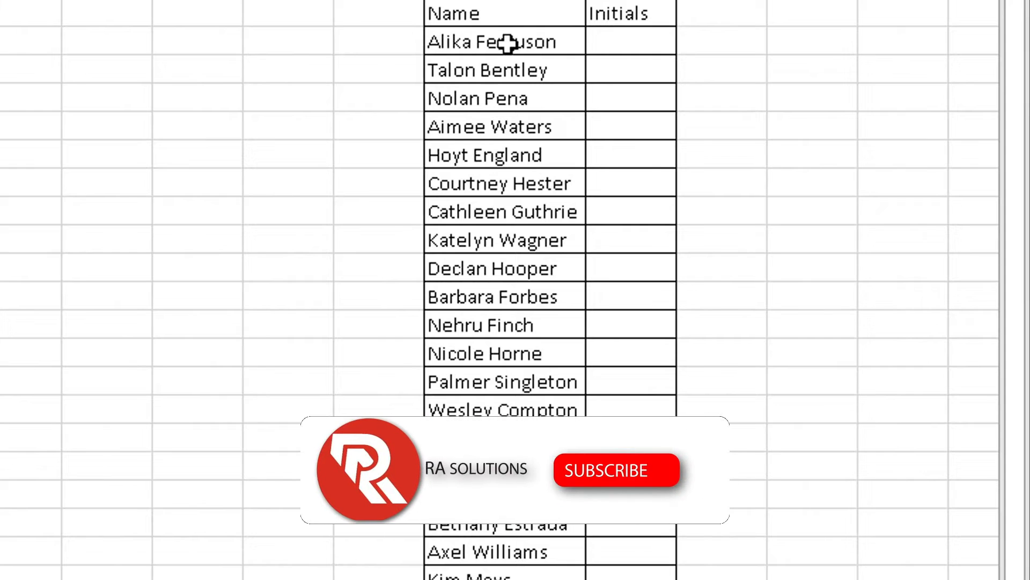
{"action": "left_click", "coordinate": [633, 37]}
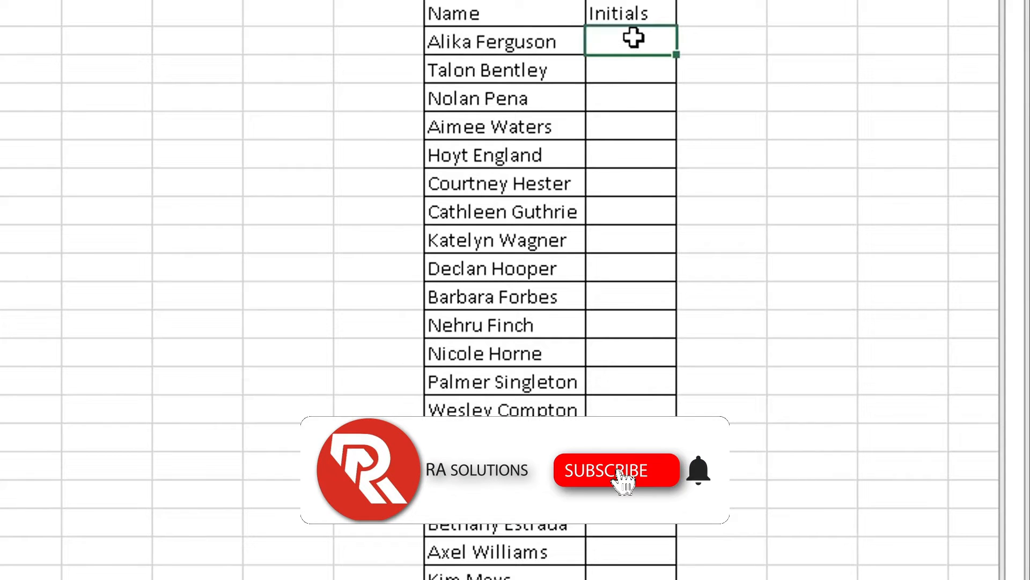
{"action": "left_click", "coordinate": [632, 70]}
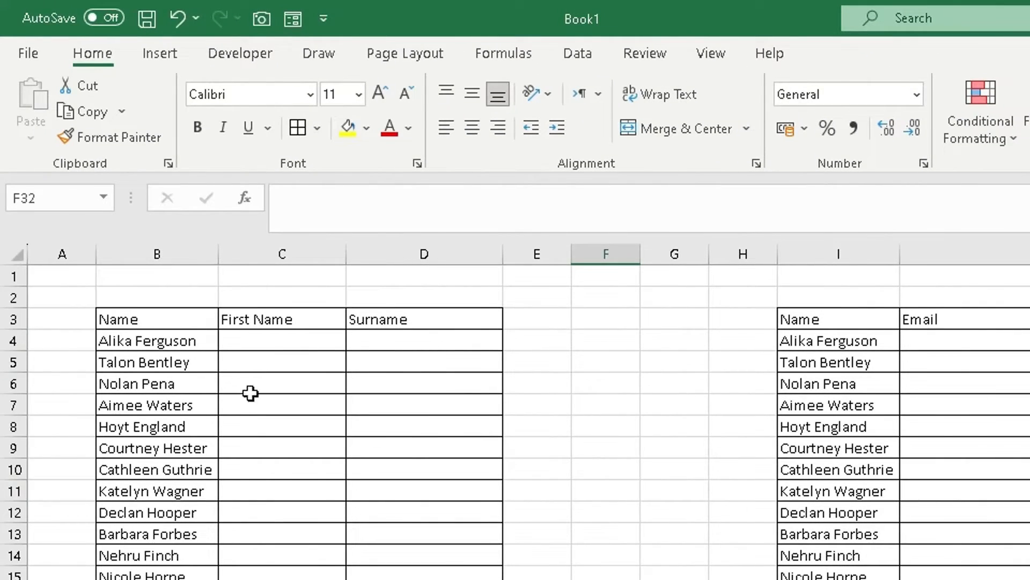
Type the first person's first name into C4 as the pattern example
{"action": "left_click_drag", "start_coordinate": [183, 242], "coordinate": [283, 268]}
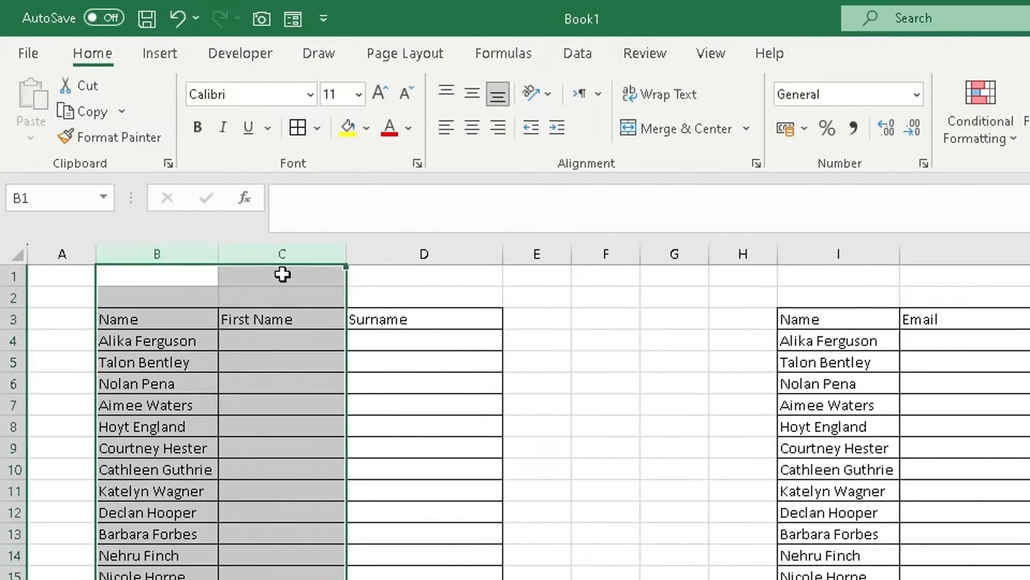
{"action": "left_click", "coordinate": [143, 345]}
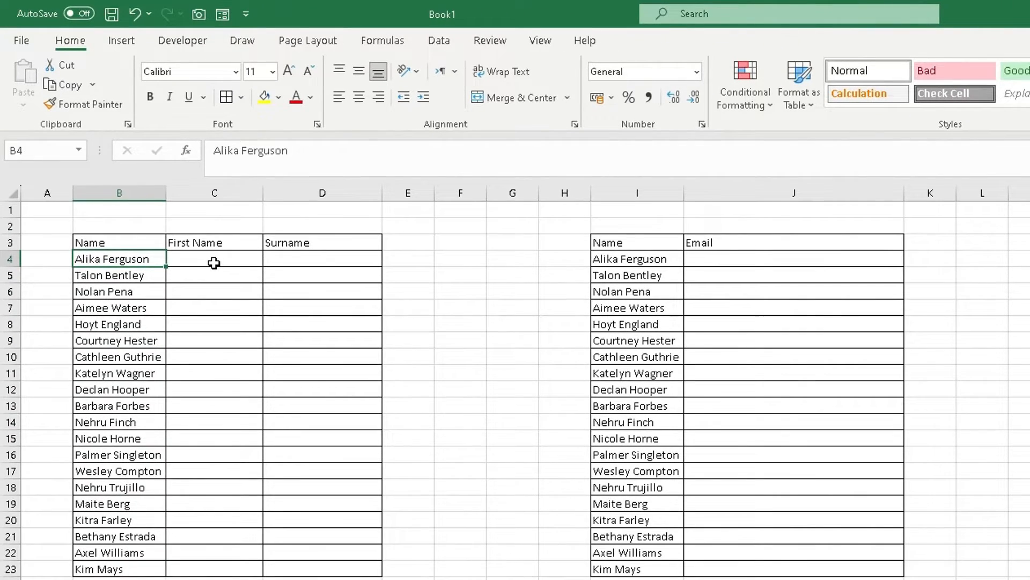
{"action": "left_click", "coordinate": [241, 295]}
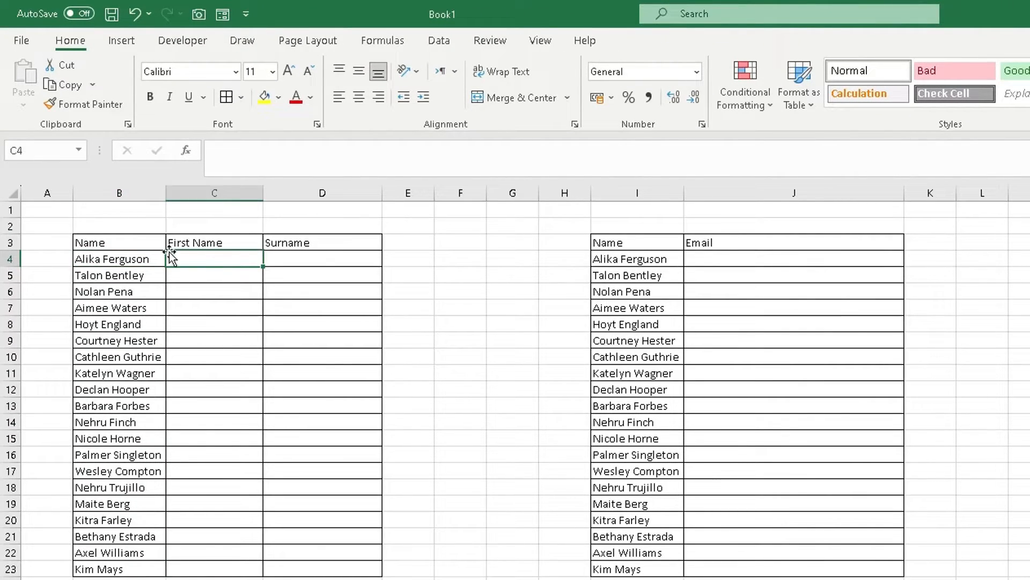
{"action": "left_click", "coordinate": [113, 258]}
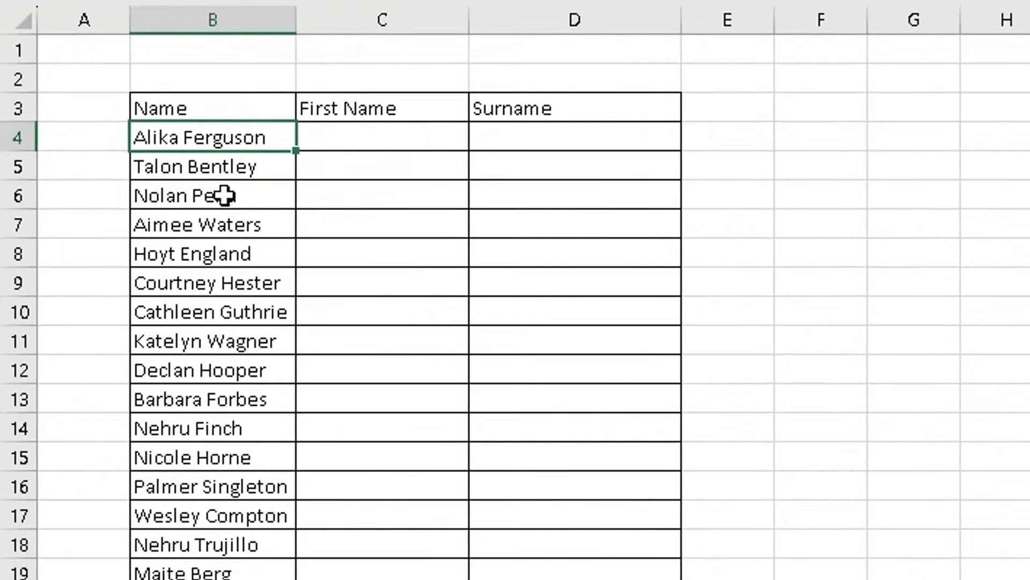
{"action": "left_click", "coordinate": [362, 146]}
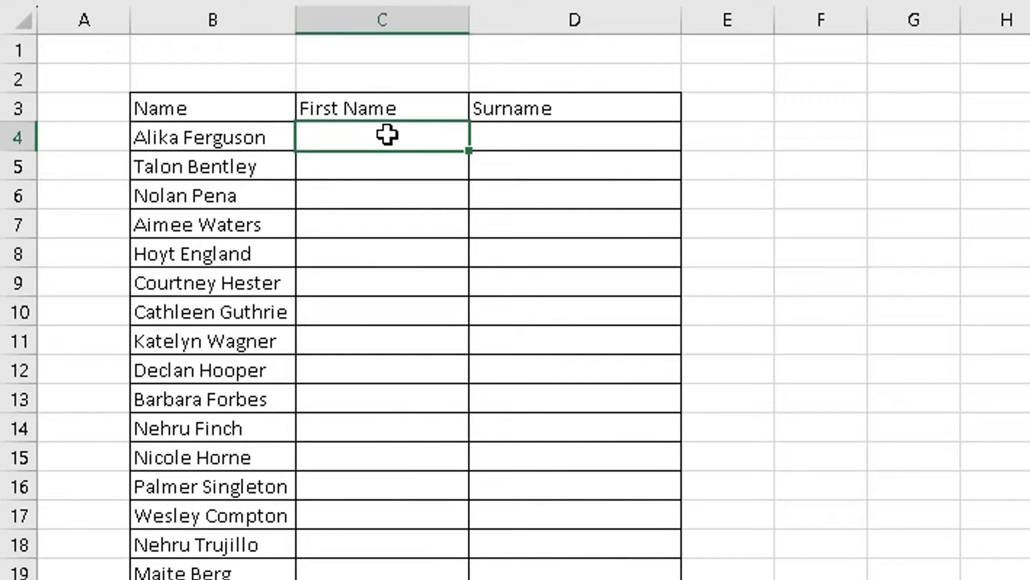
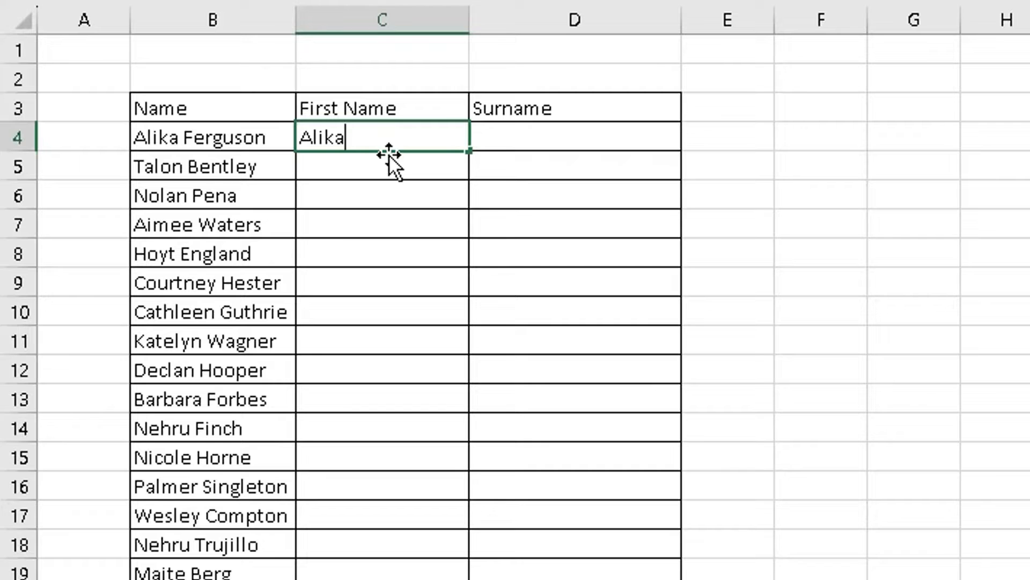
Add the second person's first name in C5 as another example, then select C4:C23
{"action": "left_click", "coordinate": [326, 166]}
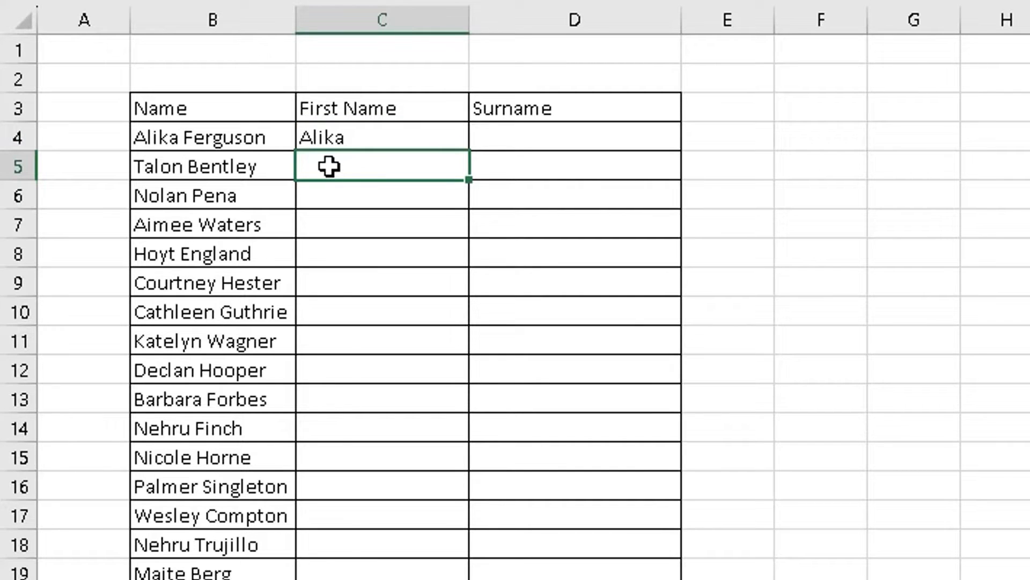
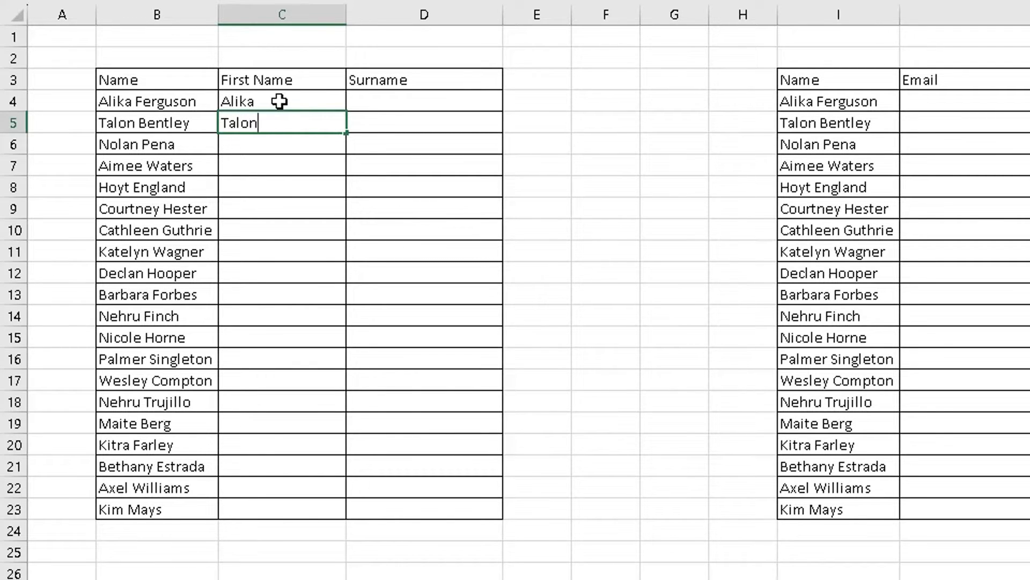
{"action": "left_click_drag", "start_coordinate": [279, 100], "coordinate": [280, 504]}
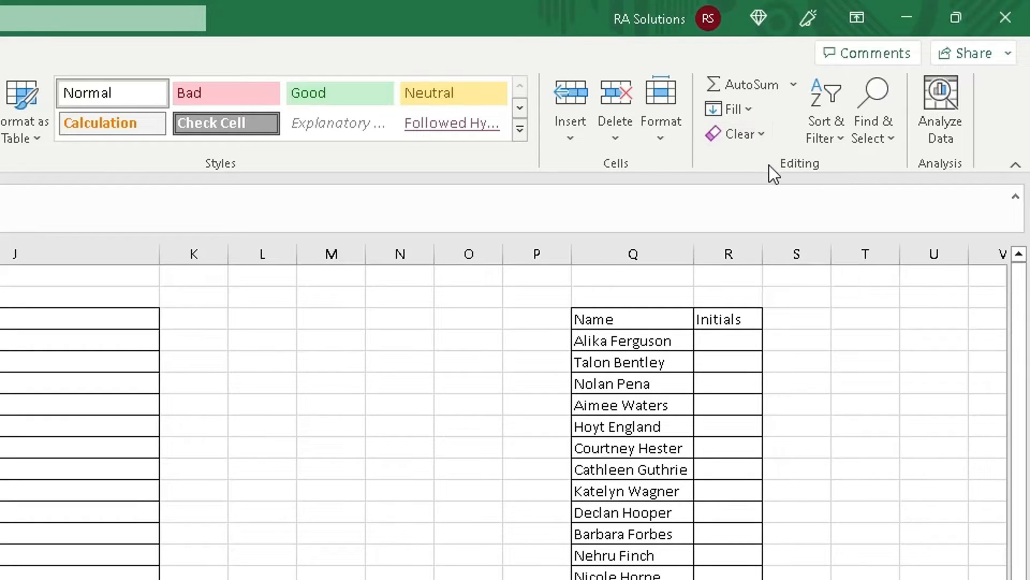
Run Flash Fill from Home > Fill on the First Name column and accept its suggestions
{"action": "left_click", "coordinate": [751, 111]}
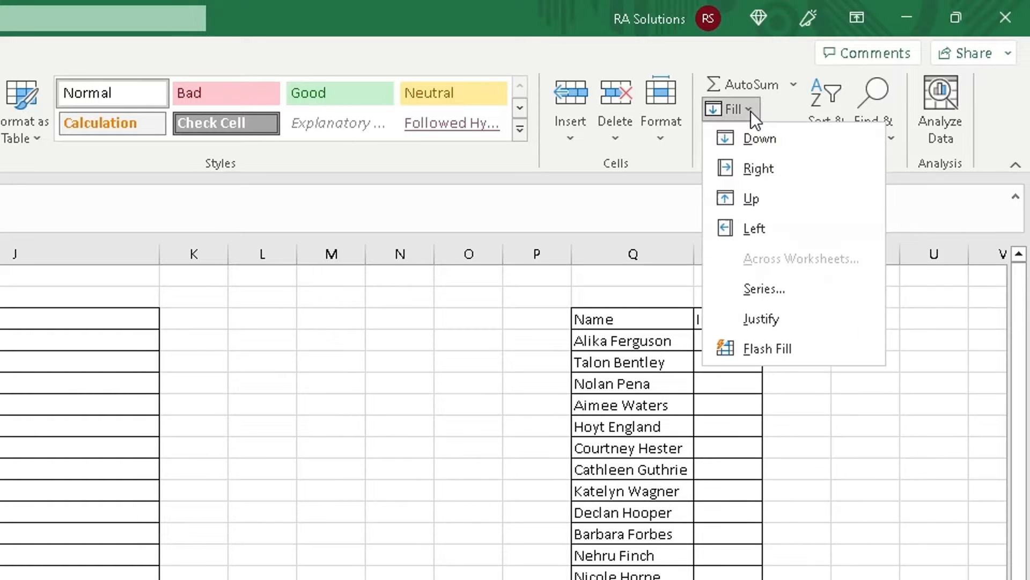
{"action": "left_click", "coordinate": [764, 355]}
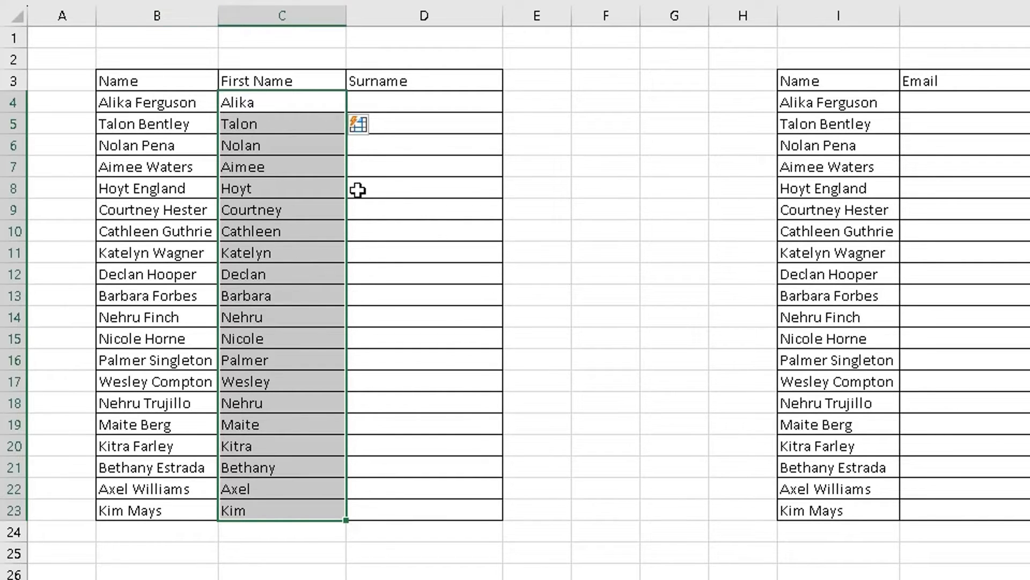
{"action": "left_click", "coordinate": [378, 128]}
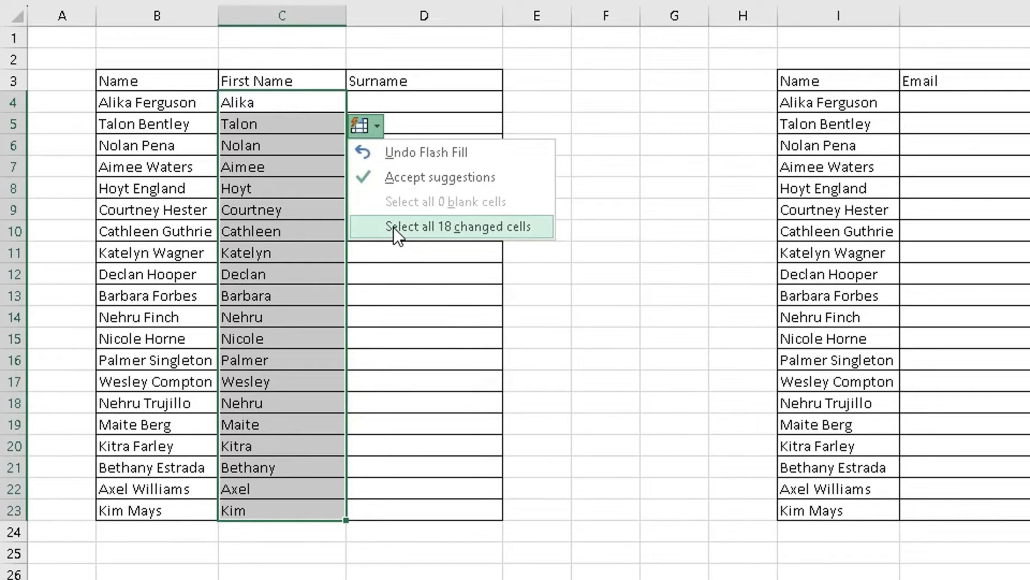
{"action": "left_click", "coordinate": [395, 180]}
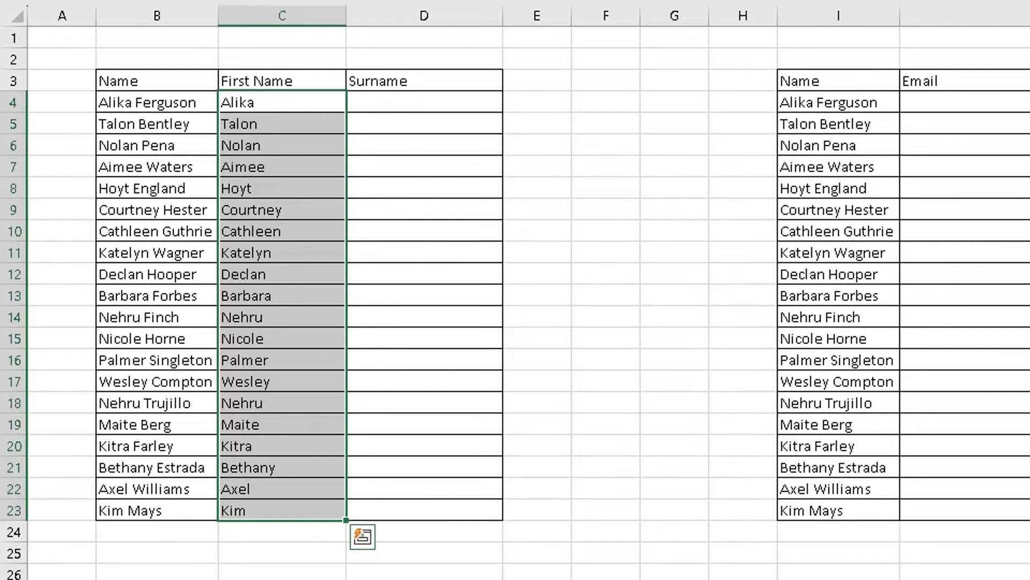
Type two example surnames in D4 and D5, then Flash Fill D4:D23 with Ctrl+E and accept
{"action": "left_click", "coordinate": [413, 101]}
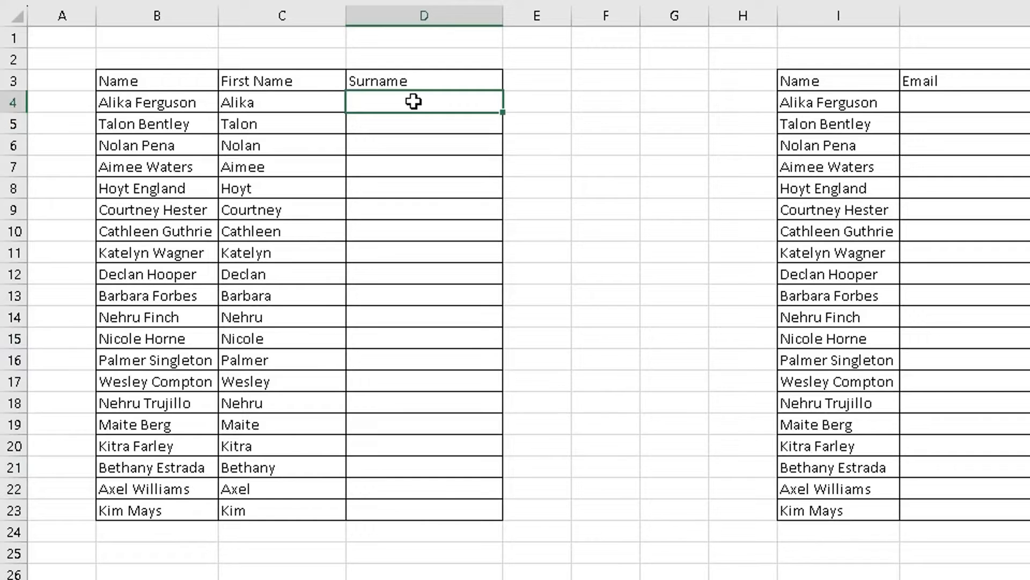
{"action": "key", "text": "Return"}
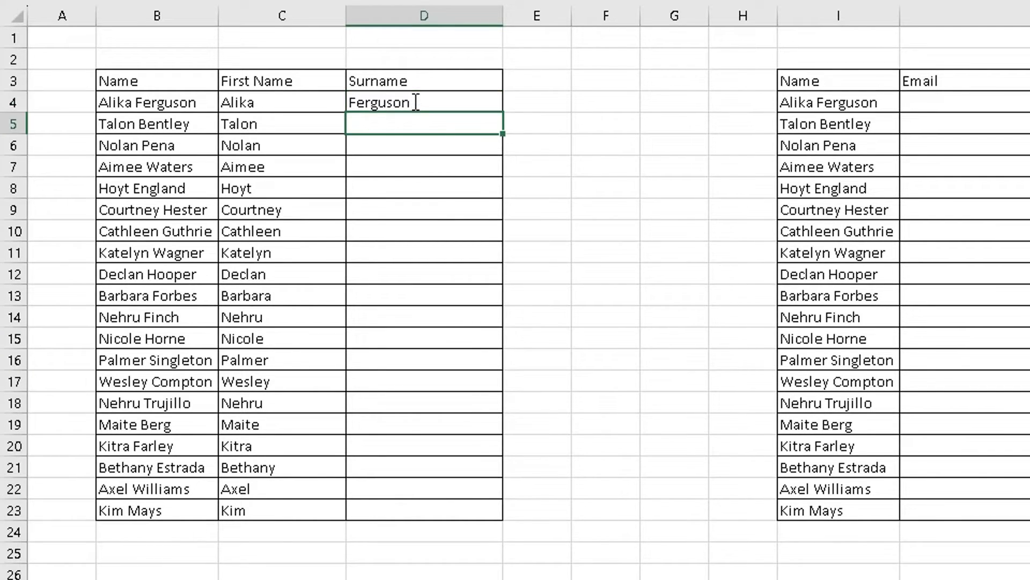
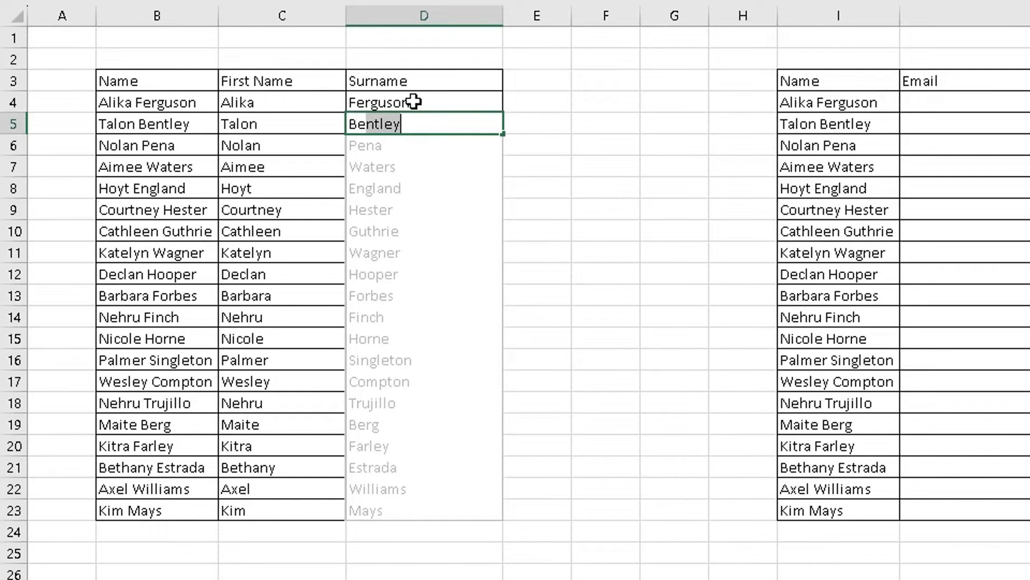
{"action": "left_click_drag", "start_coordinate": [414, 101], "coordinate": [411, 500]}
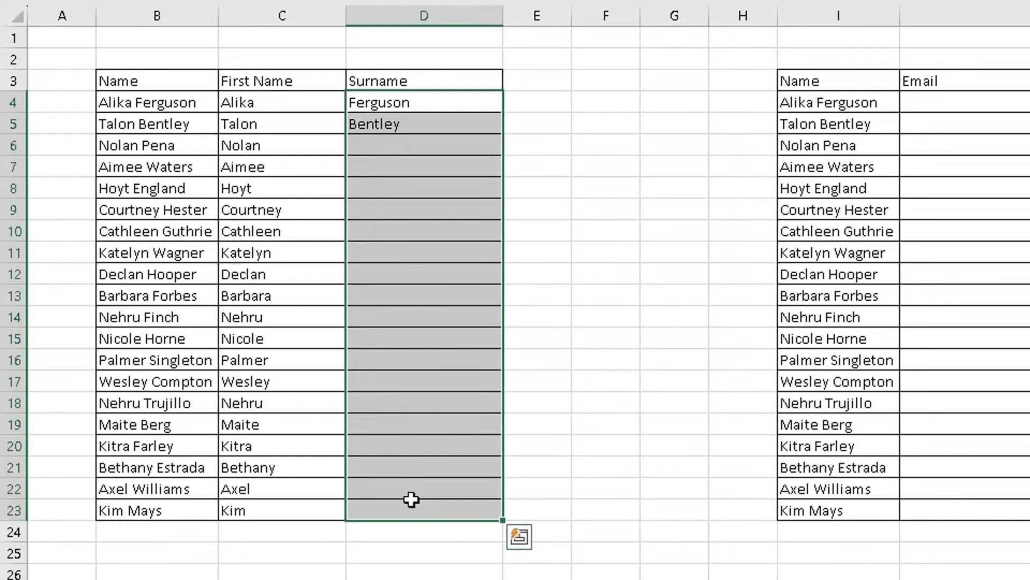
{"action": "key", "text": "ctrl+e"}
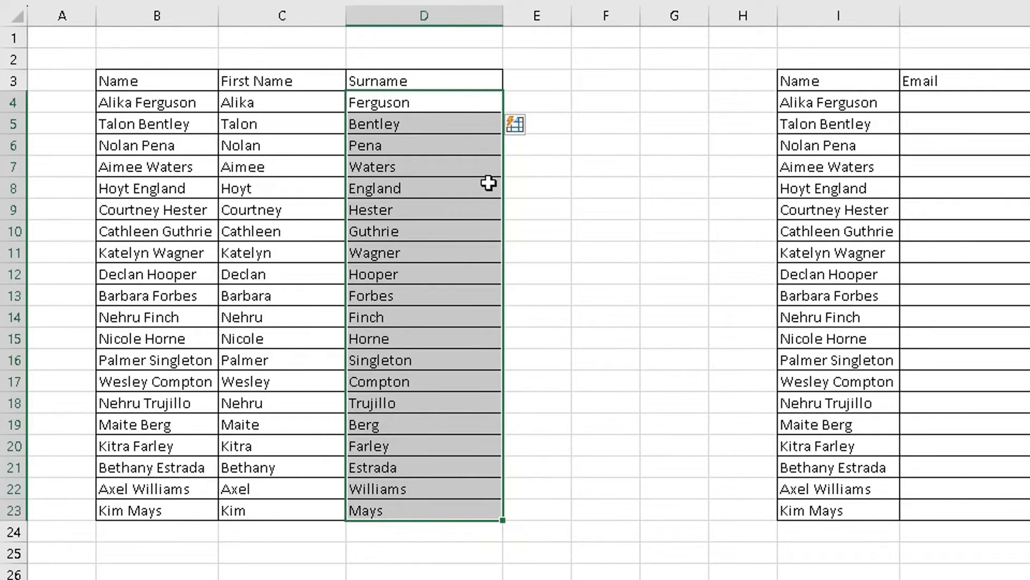
{"action": "left_click", "coordinate": [525, 124]}
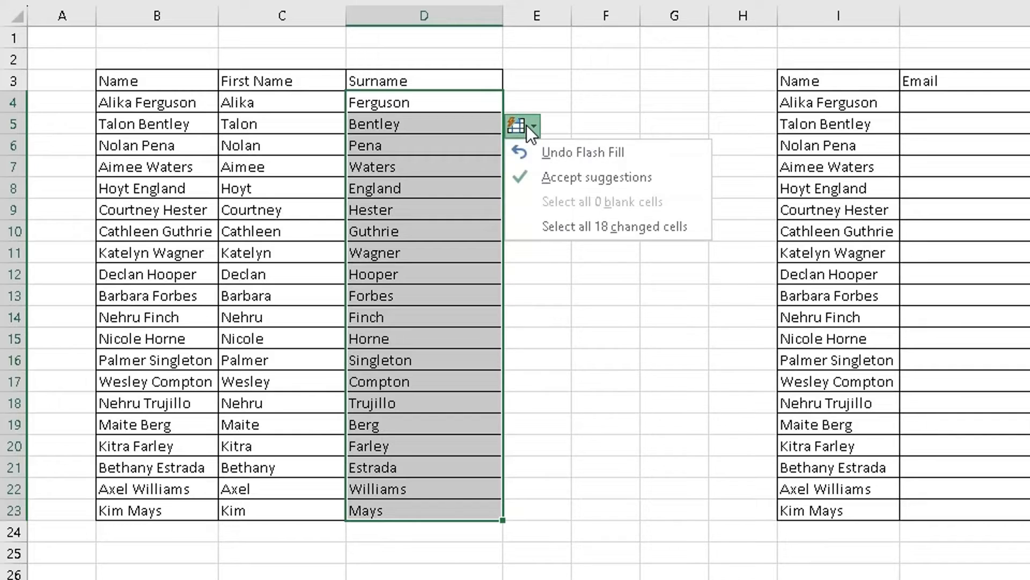
{"action": "left_click", "coordinate": [553, 176]}
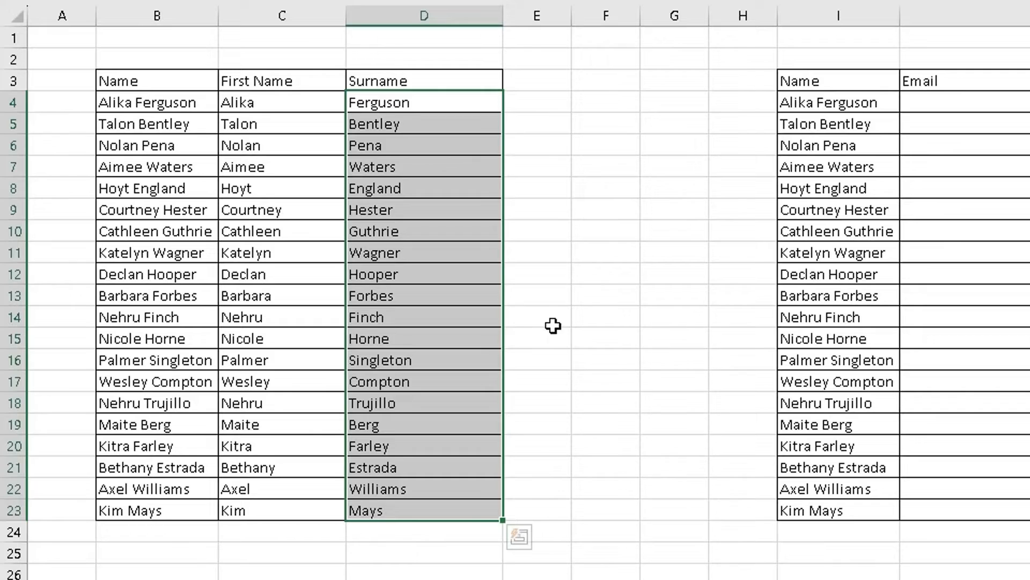
{"action": "left_click", "coordinate": [553, 326]}
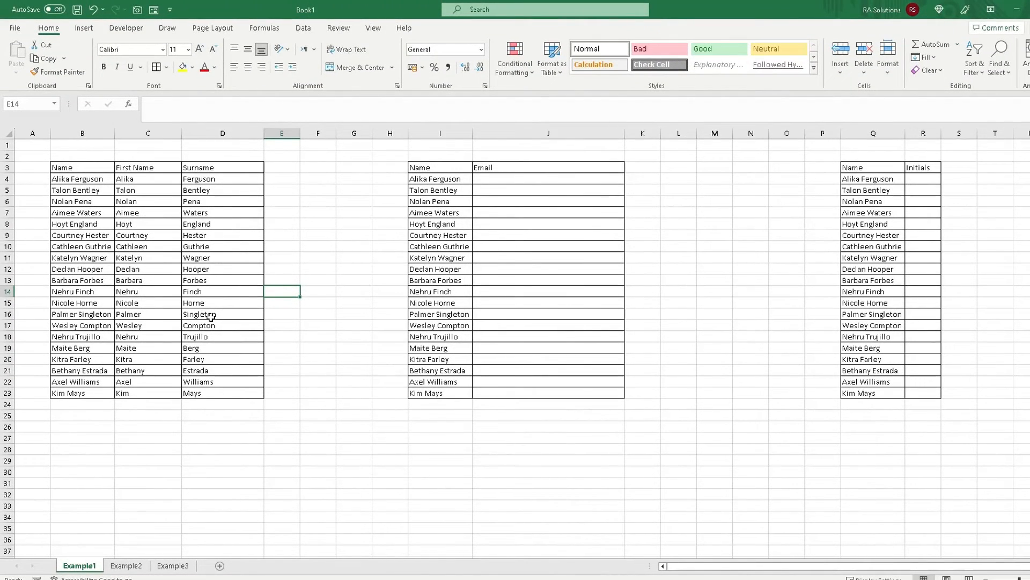
{"action": "left_click", "coordinate": [931, 58]}
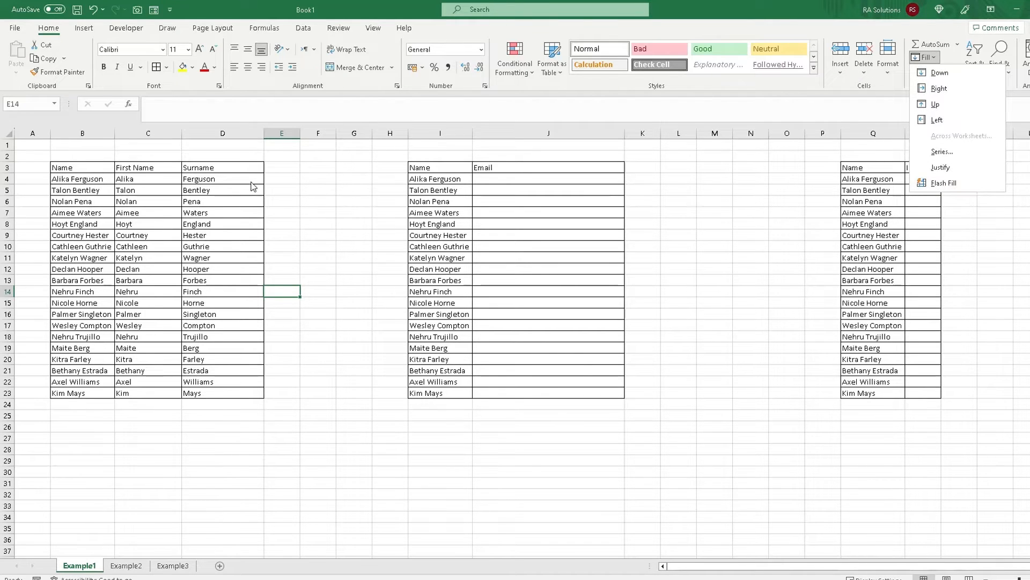
{"action": "left_click", "coordinate": [208, 174]}
{"action": "left_click", "coordinate": [507, 258]}
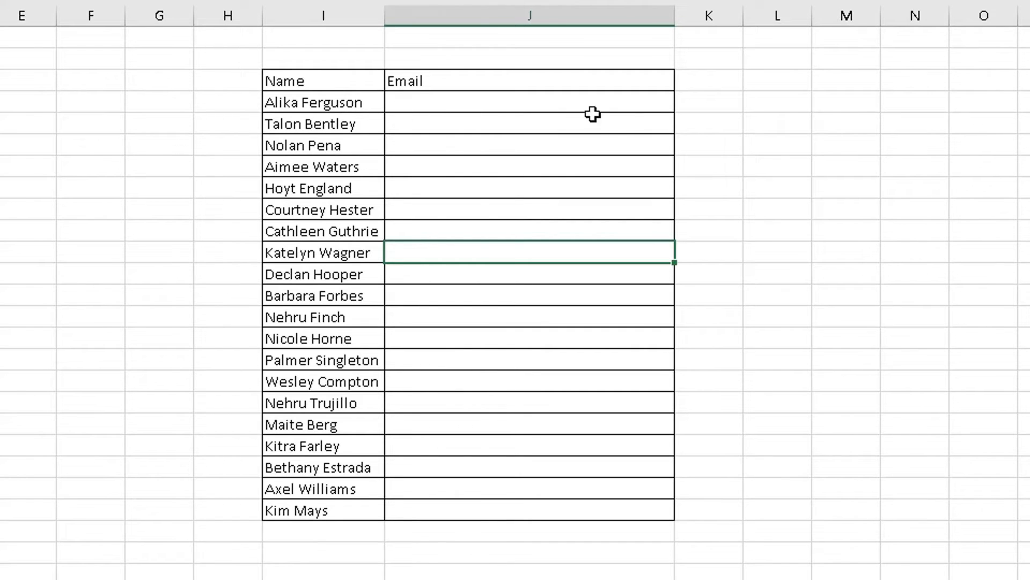
Type the first person's firstname.surname company e-mail in J4, then Flash Fill J4:J23 and accept
{"action": "left_click", "coordinate": [435, 98]}
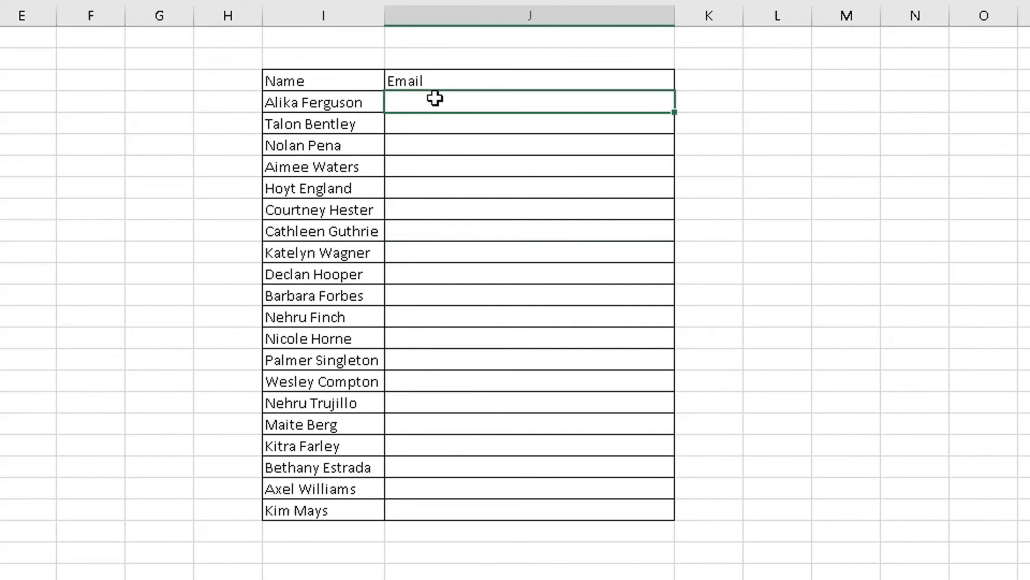
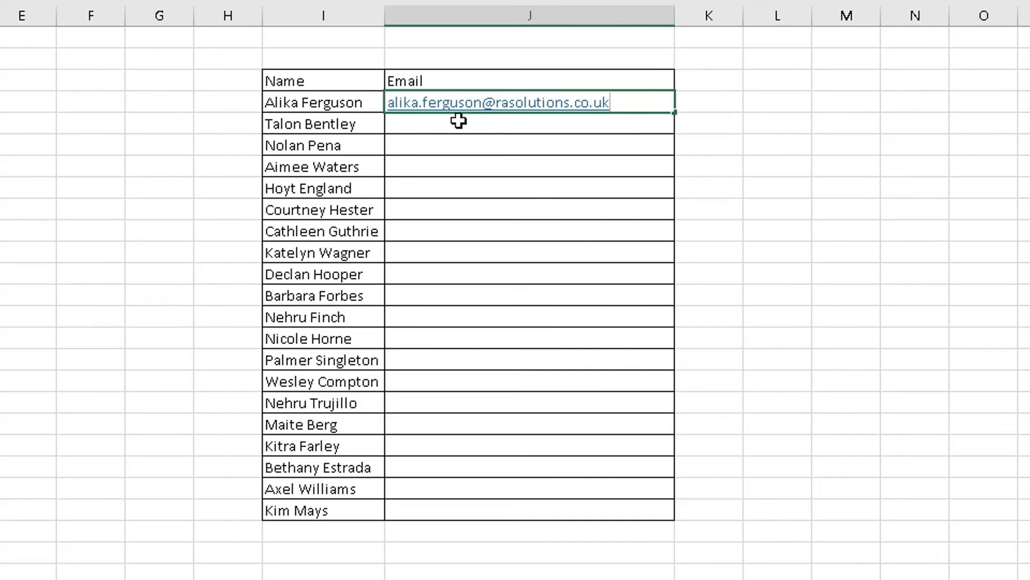
{"action": "key", "text": "Return"}
{"action": "left_click_drag", "start_coordinate": [635, 110], "coordinate": [643, 500]}
{"action": "key", "text": "ctrl+e"}
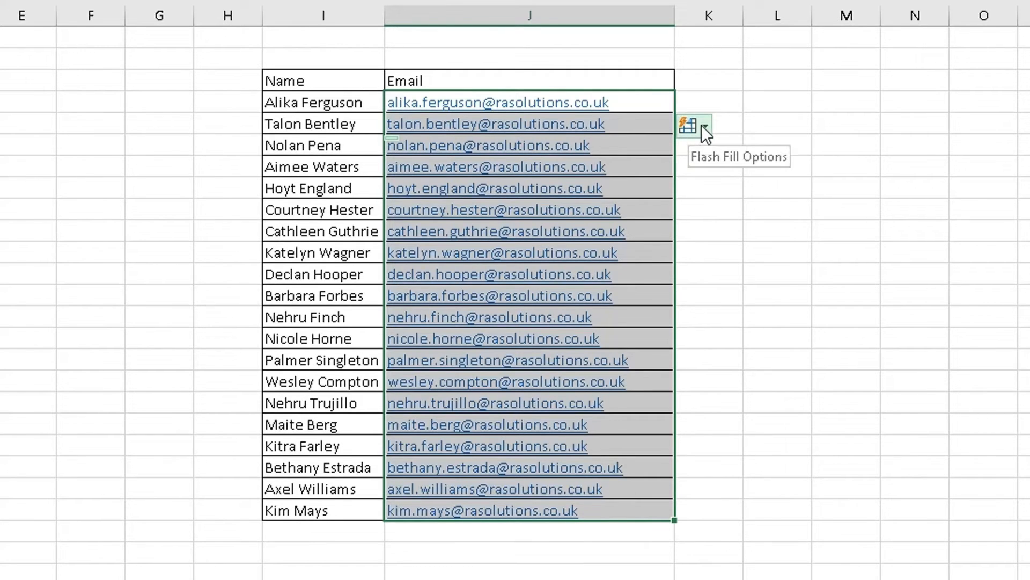
{"action": "left_click", "coordinate": [704, 129]}
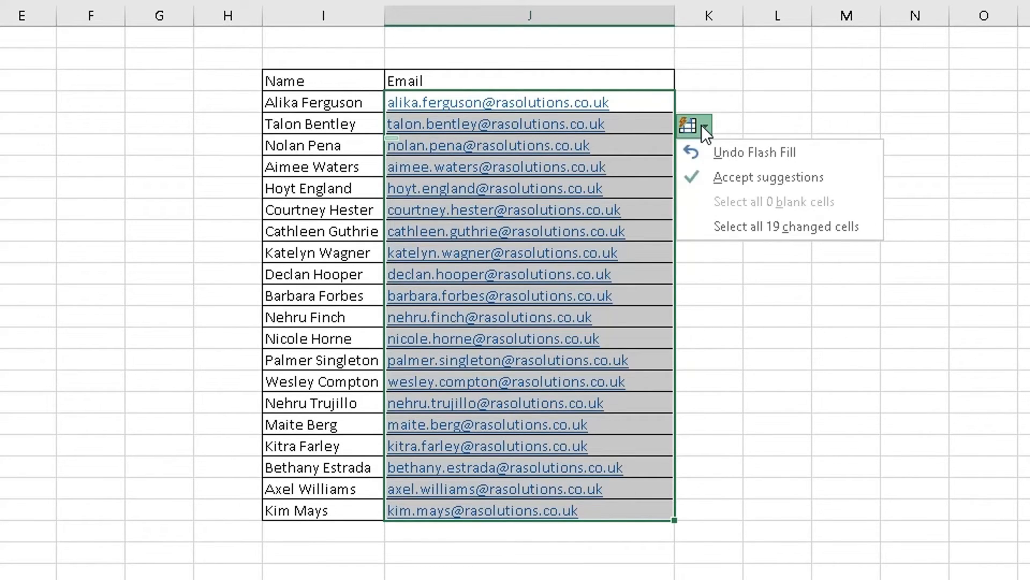
{"action": "left_click", "coordinate": [719, 177]}
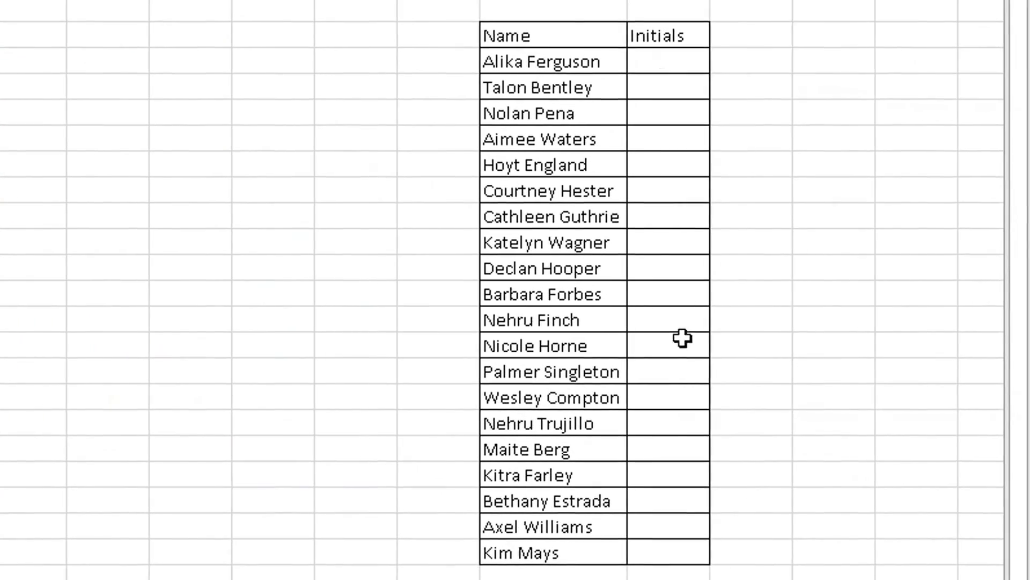
Type AF in R4, then Flash Fill the Initials column with Ctrl+E and accept the suggestions
{"action": "left_click", "coordinate": [662, 63]}
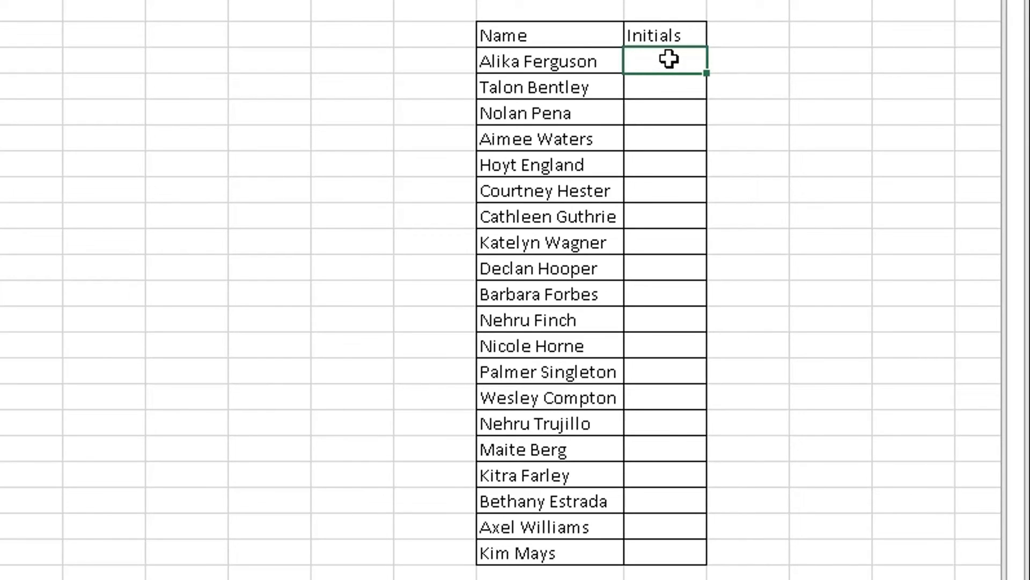
{"action": "type", "text": "AF"}
{"action": "left_click", "coordinate": [721, 64]}
{"action": "left_click_drag", "start_coordinate": [680, 51], "coordinate": [690, 545]}
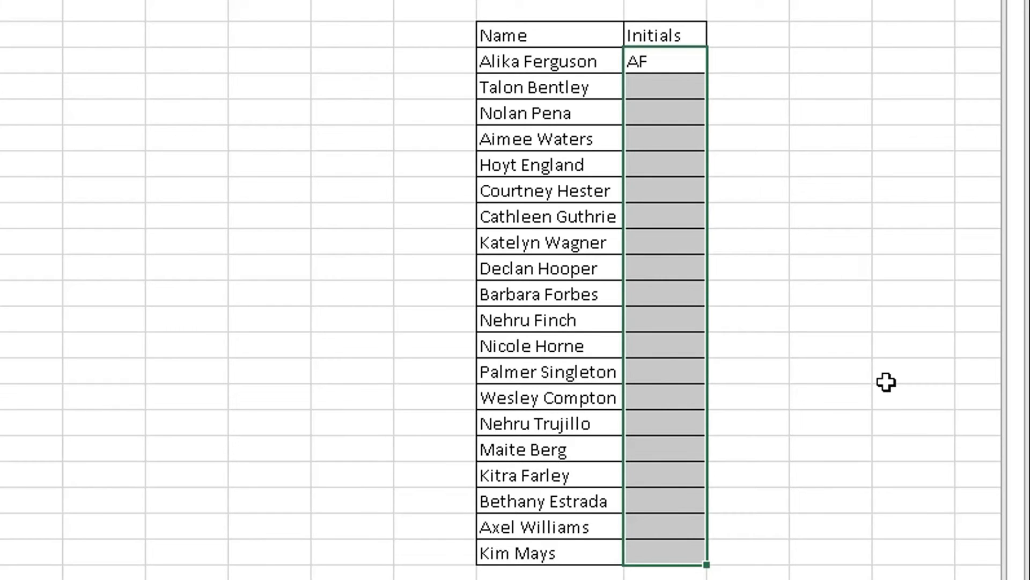
{"action": "key", "text": "ctrl+e"}
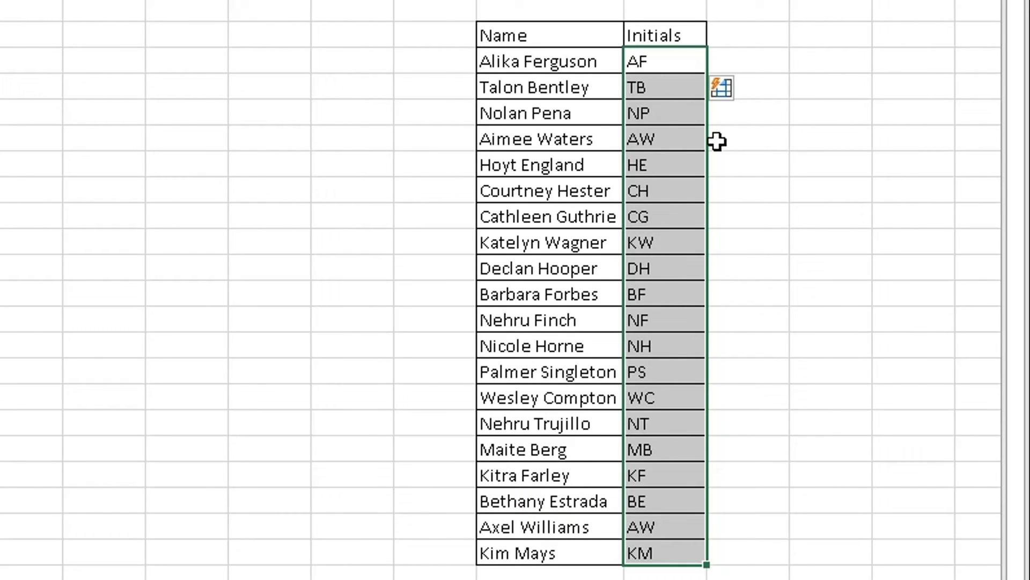
{"action": "left_click", "coordinate": [734, 93]}
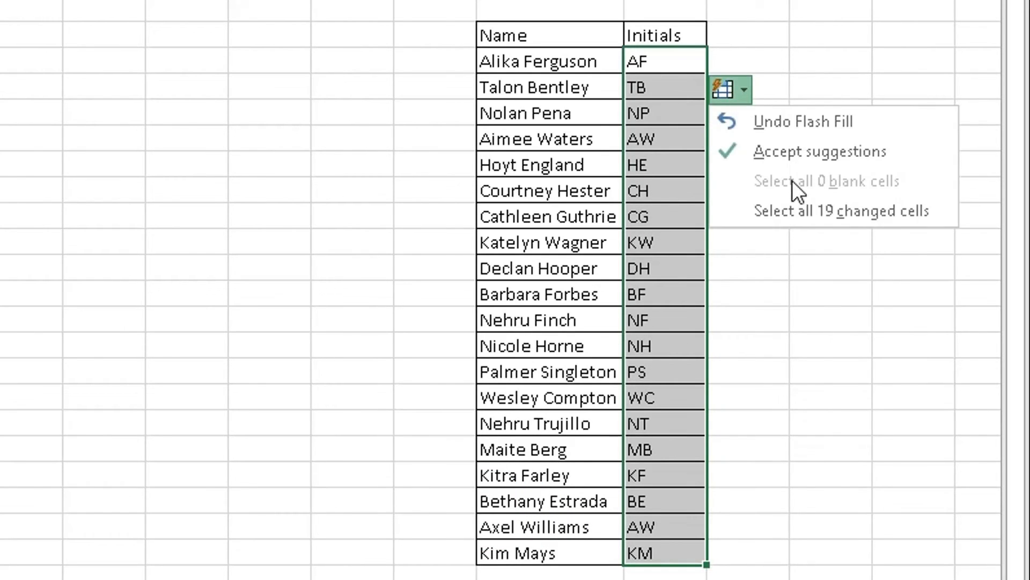
{"action": "left_click", "coordinate": [804, 157]}
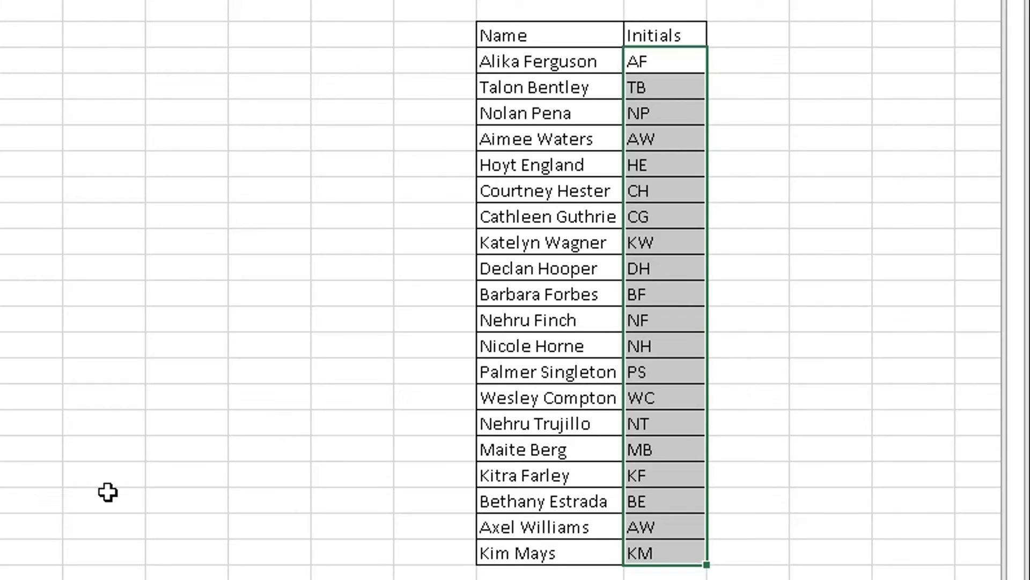
{"action": "left_click", "coordinate": [4, 536]}
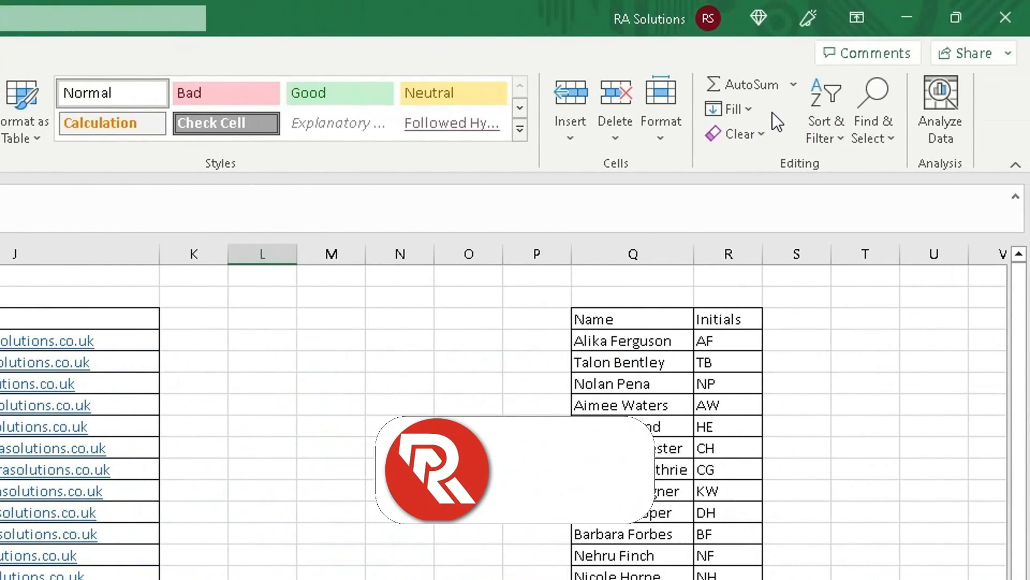
{"action": "left_click", "coordinate": [755, 107]}
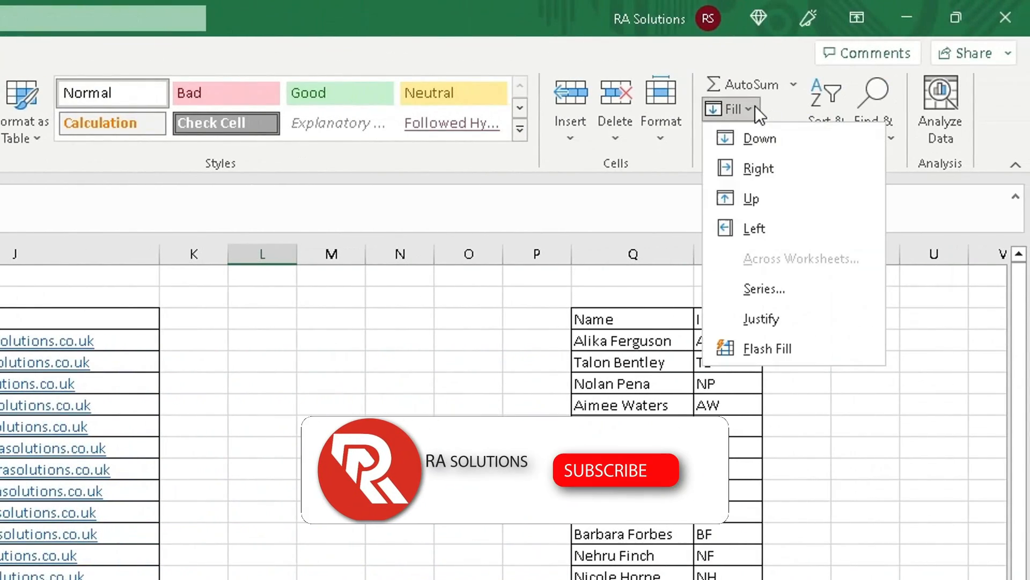
{"action": "left_click", "coordinate": [466, 377]}
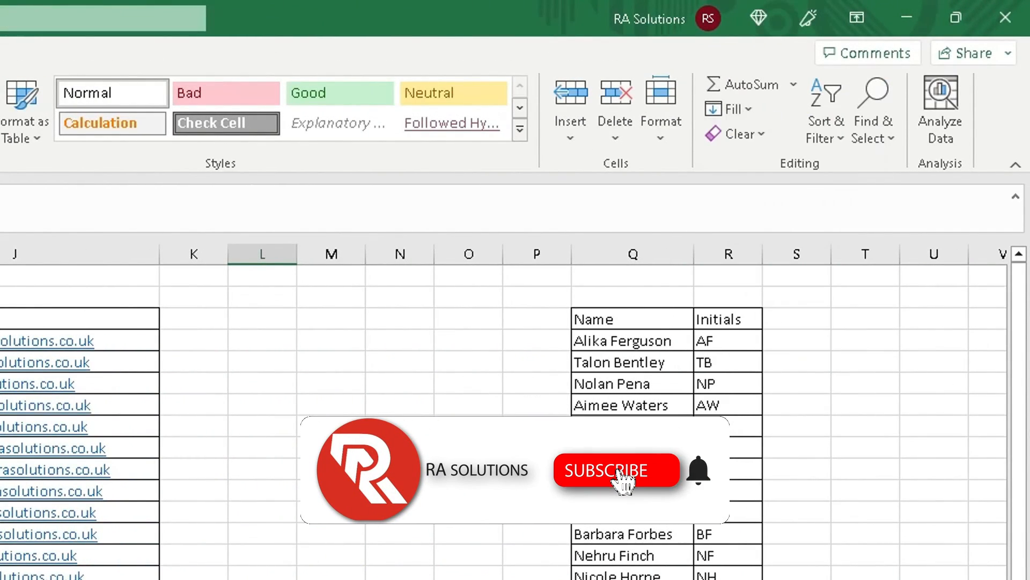